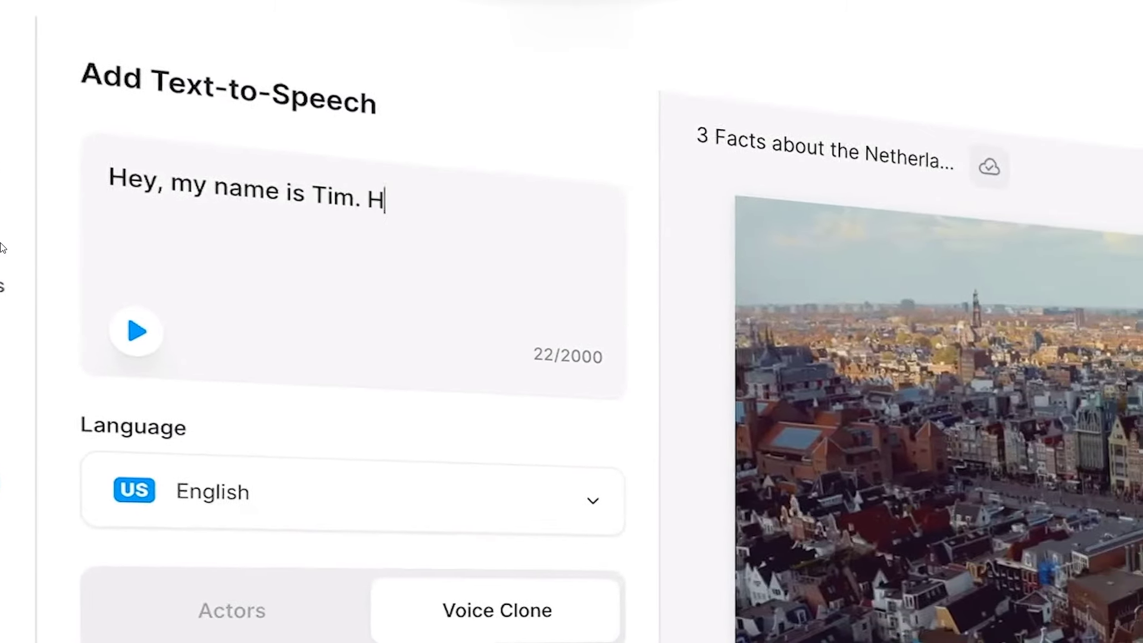
text(ow's it going?)
Generate a voiceover from the script "Hey, my name is Tim. How's it going?".
click(625, 276)
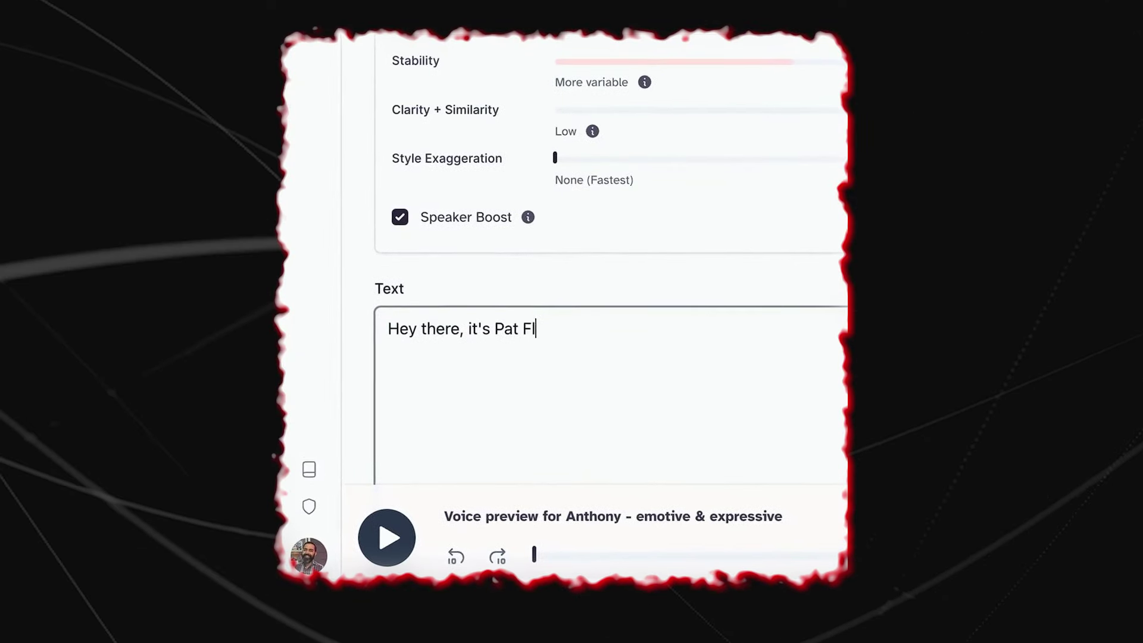
text(ynn.)
Start generating the self-introduction speech in the Pat Flynn Clone 1 voice.
click(434, 365)
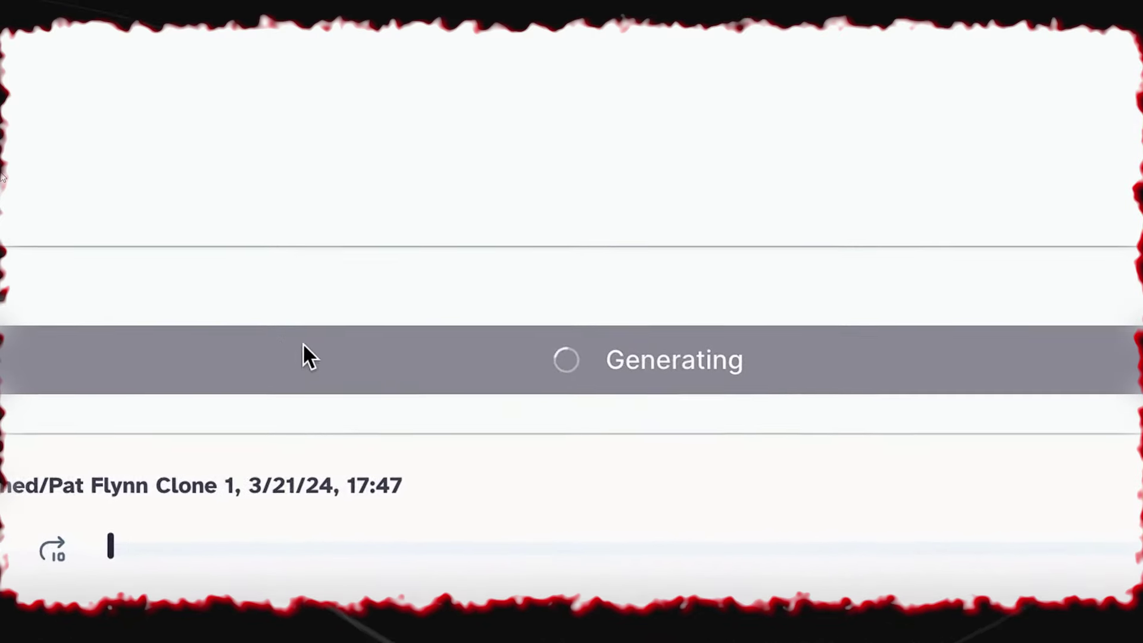